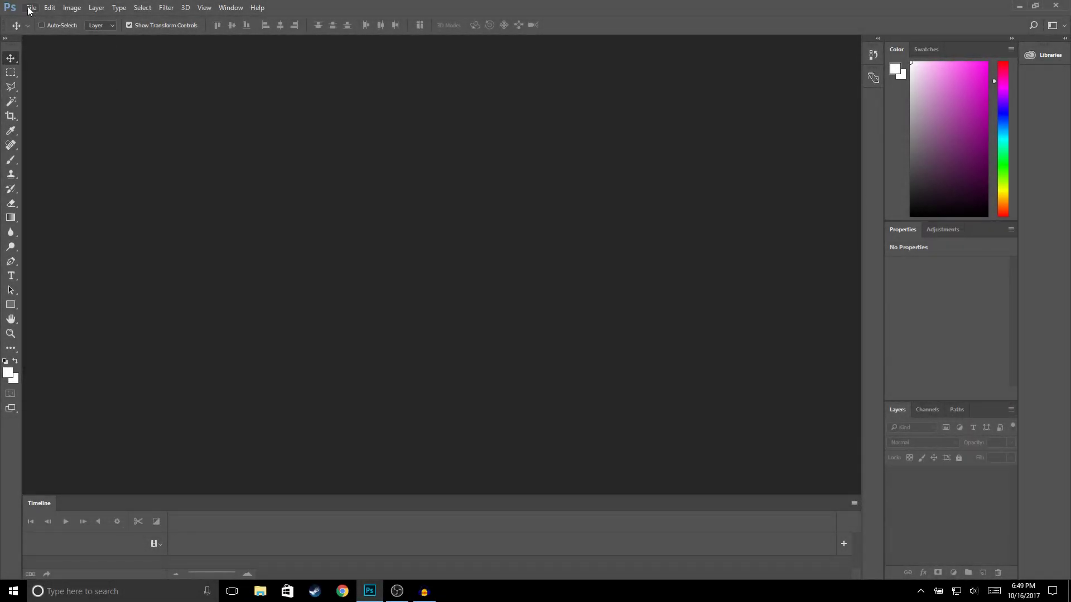
Step: Start a new document from the 1280×720 px preset with Black background contents
click(29, 9)
click(33, 16)
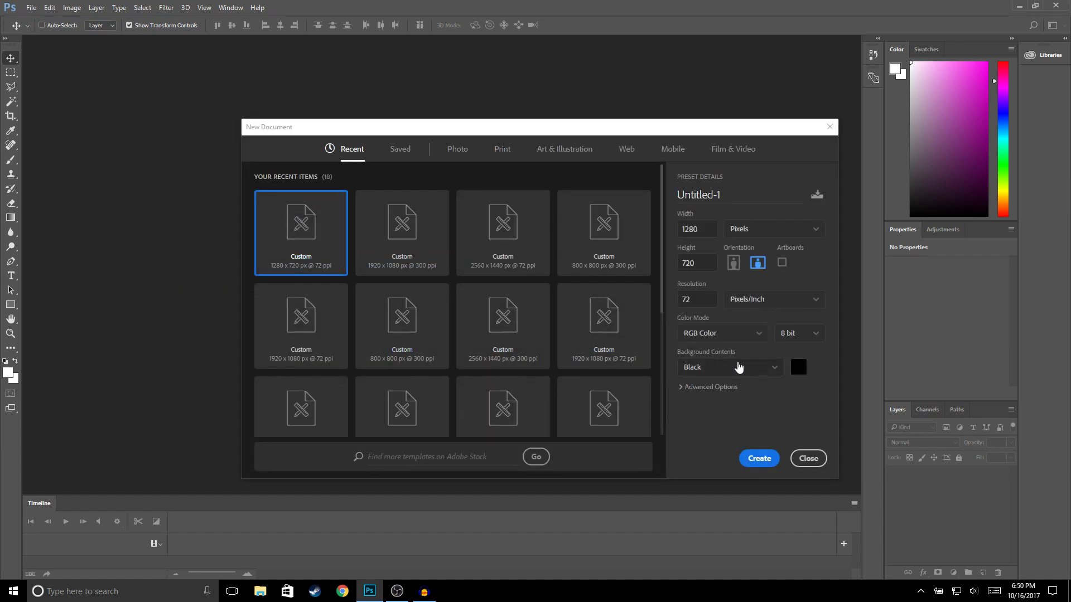
click(758, 459)
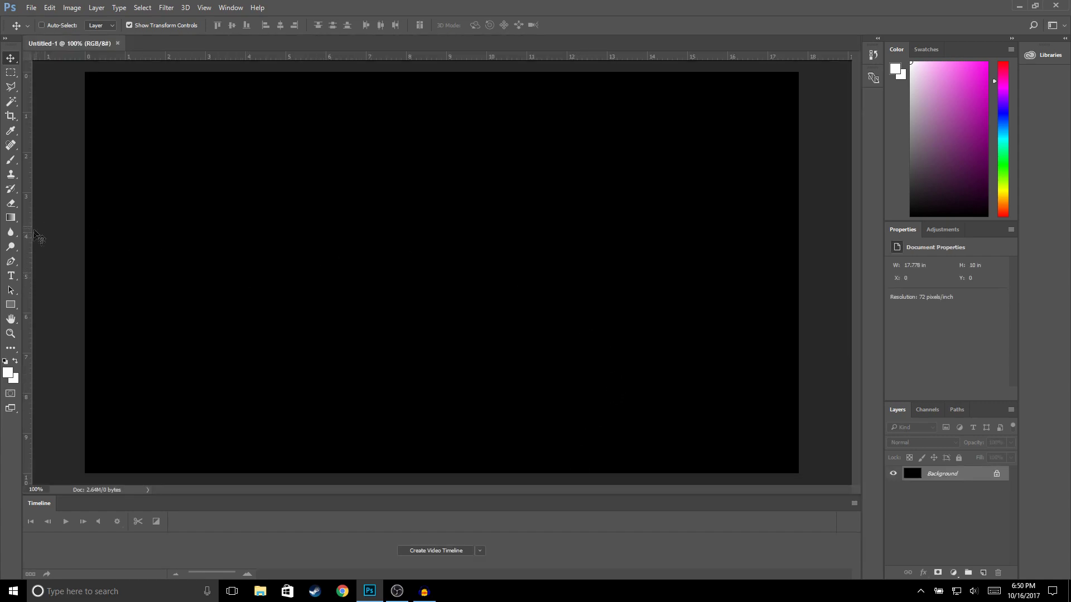
Step: Type BURST in 350 pt Reckoner Bold across the canvas and nudge it slightly upward
click(10, 276)
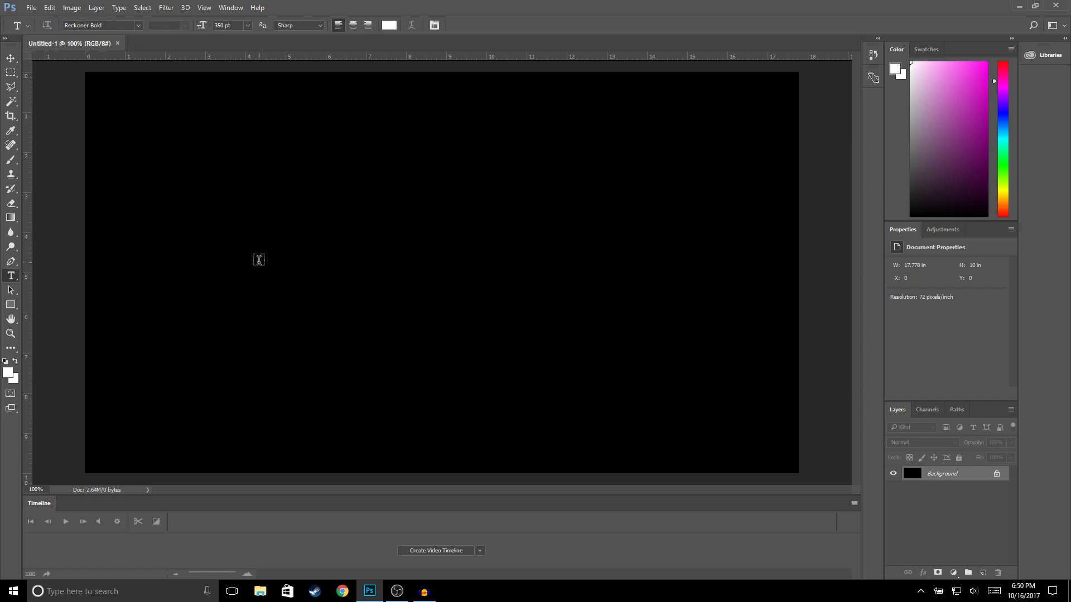
drag(263, 225, 686, 380)
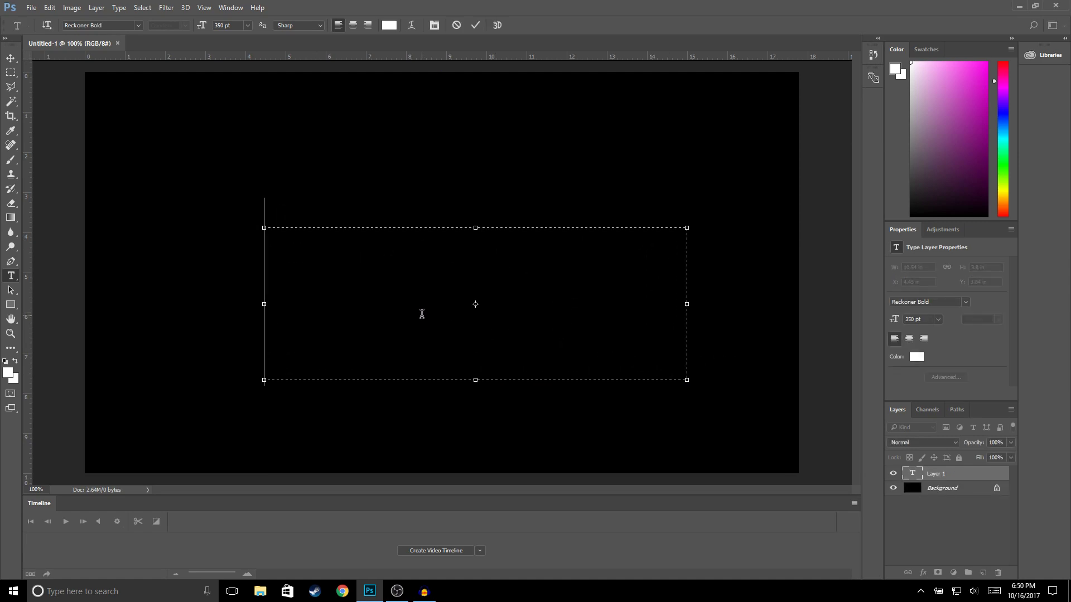
text(BURST)
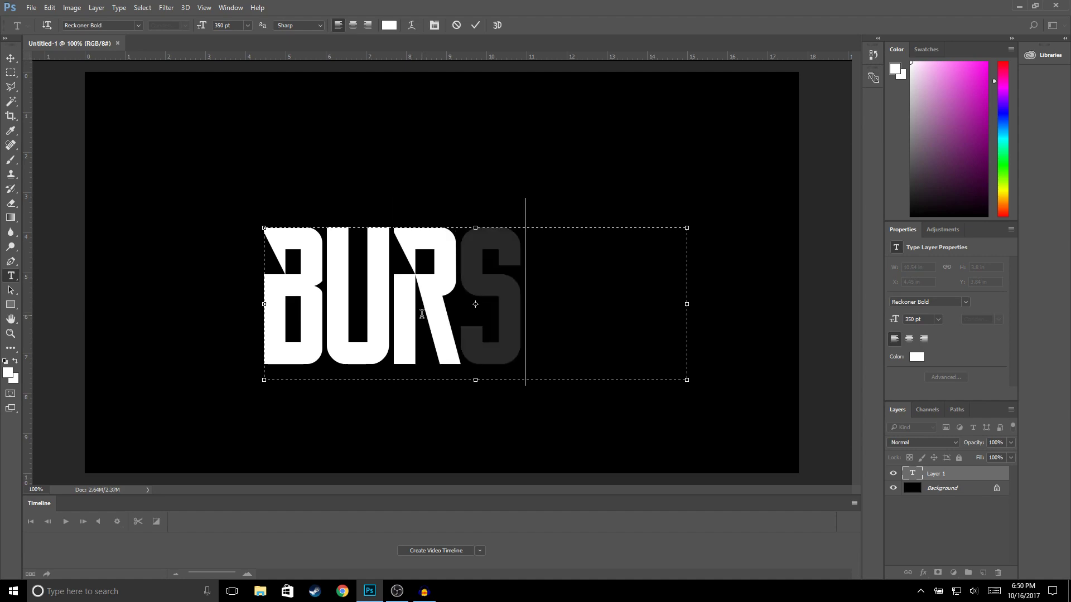
click(476, 25)
click(11, 58)
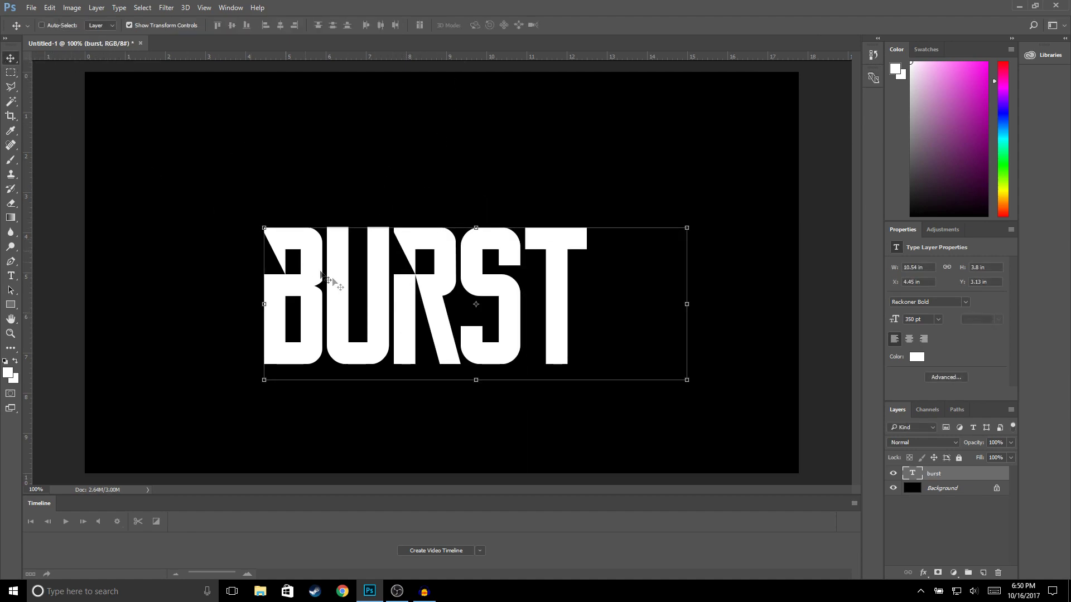
mouse_move(514, 278)
mouse_down()
mouse_move(460, 261)
mouse_move(516, 265)
mouse_up()
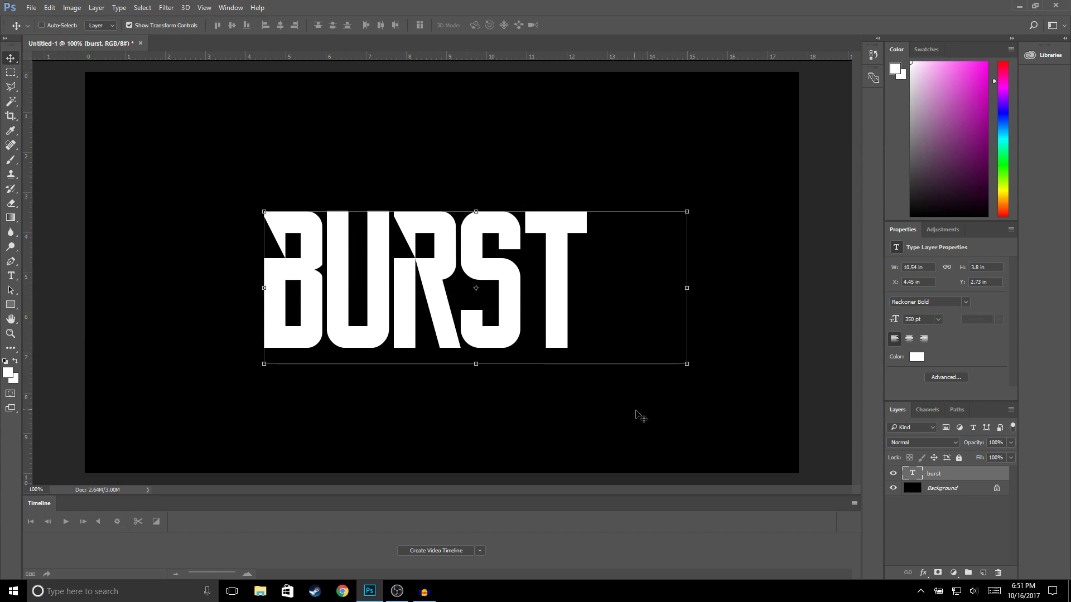
Step: Add a Gradient Overlay to the burst layer and set its starting stop to dark blue
right_click(937, 476)
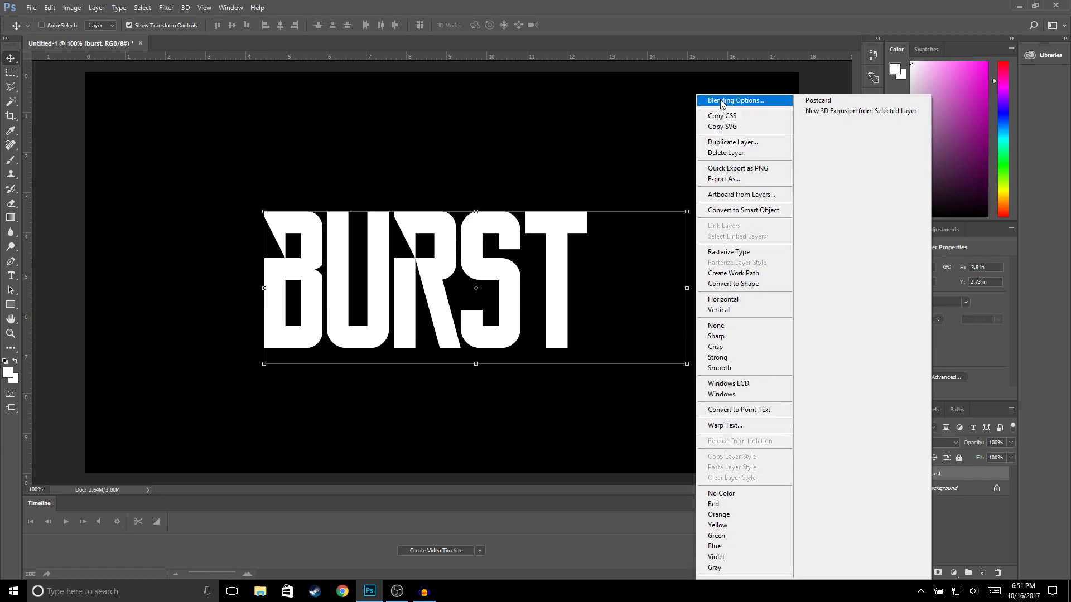
click(741, 100)
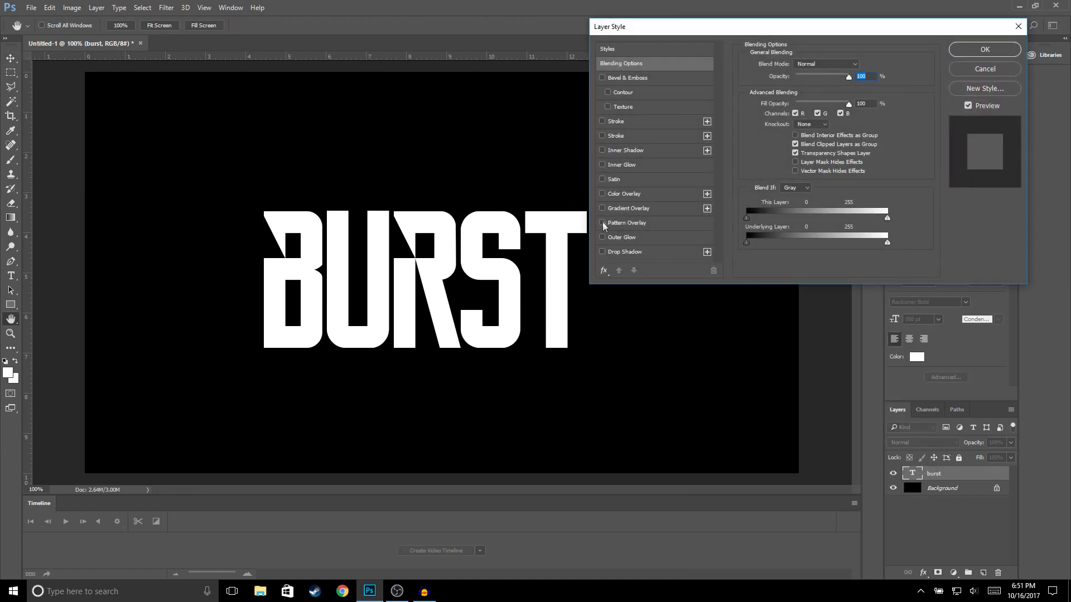
click(602, 209)
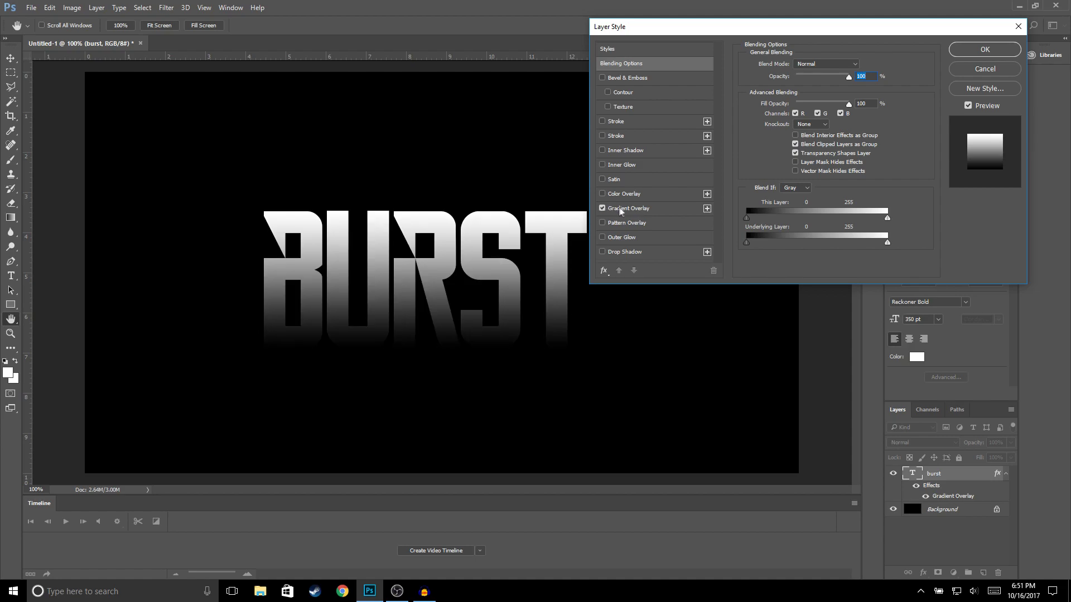
click(623, 209)
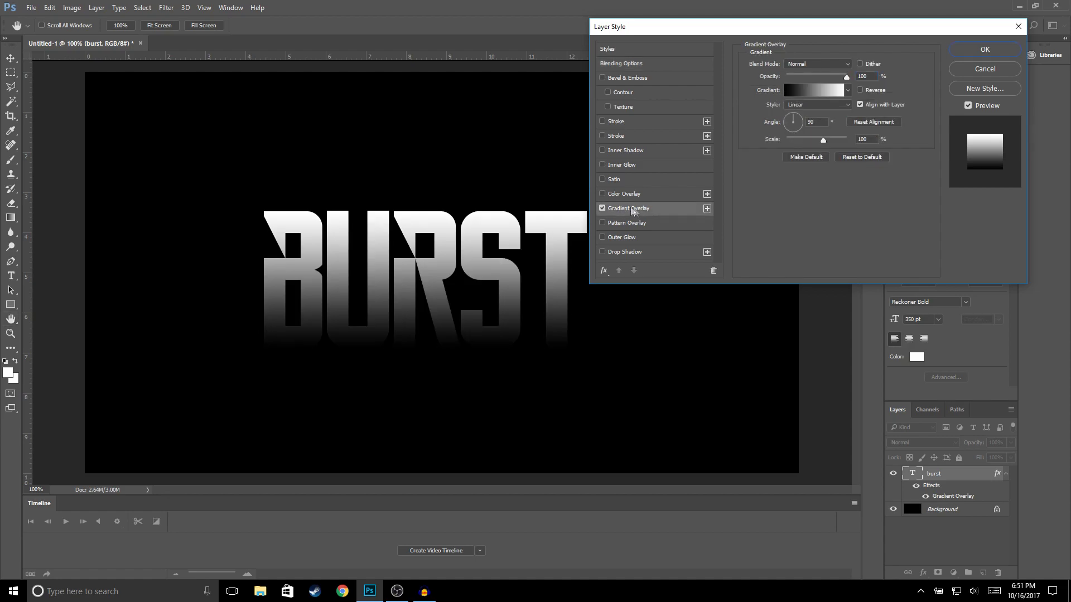
click(805, 92)
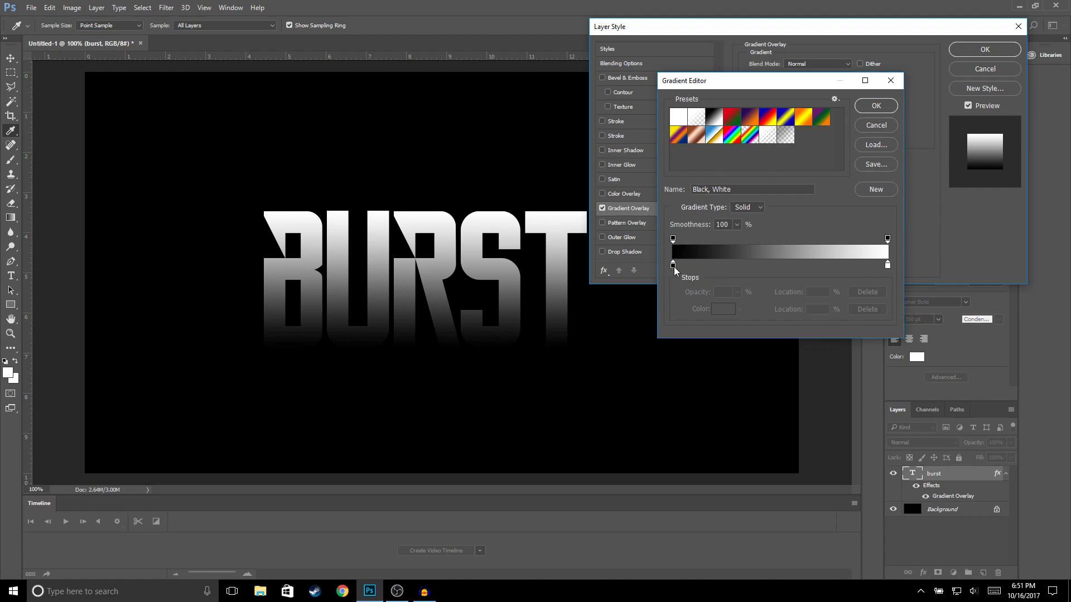
click(673, 266)
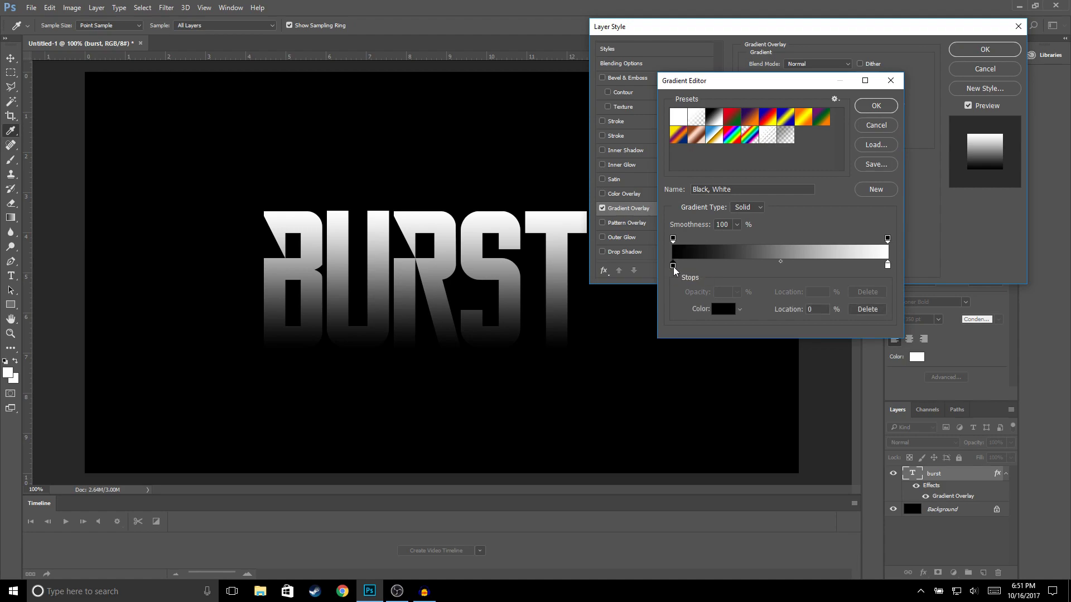
click(720, 309)
mouse_move(911, 133)
mouse_down()
mouse_move(887, 103)
mouse_move(919, 133)
mouse_up()
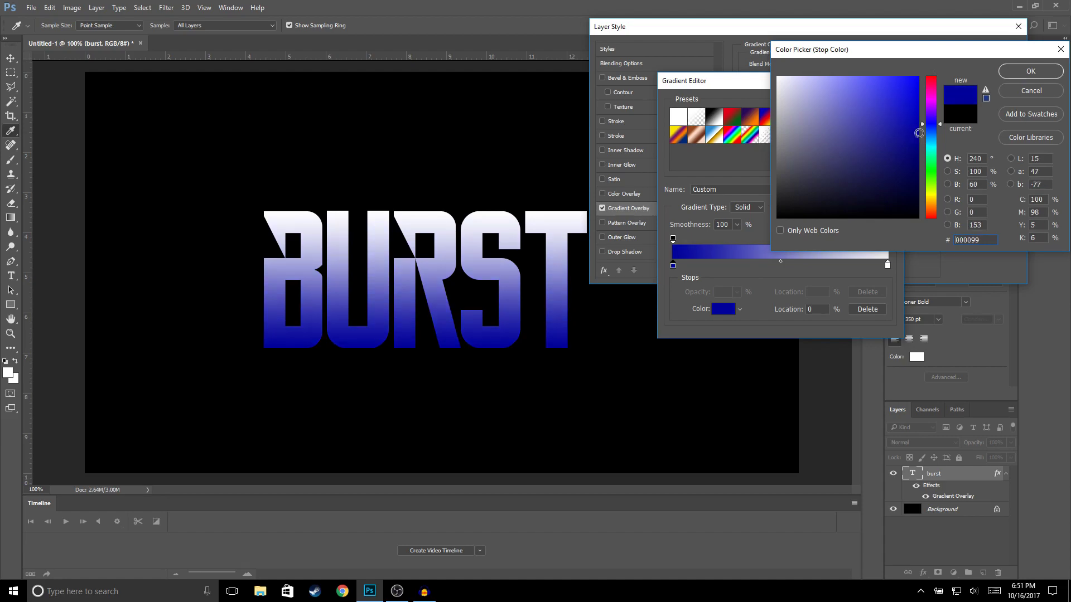
key(Return)
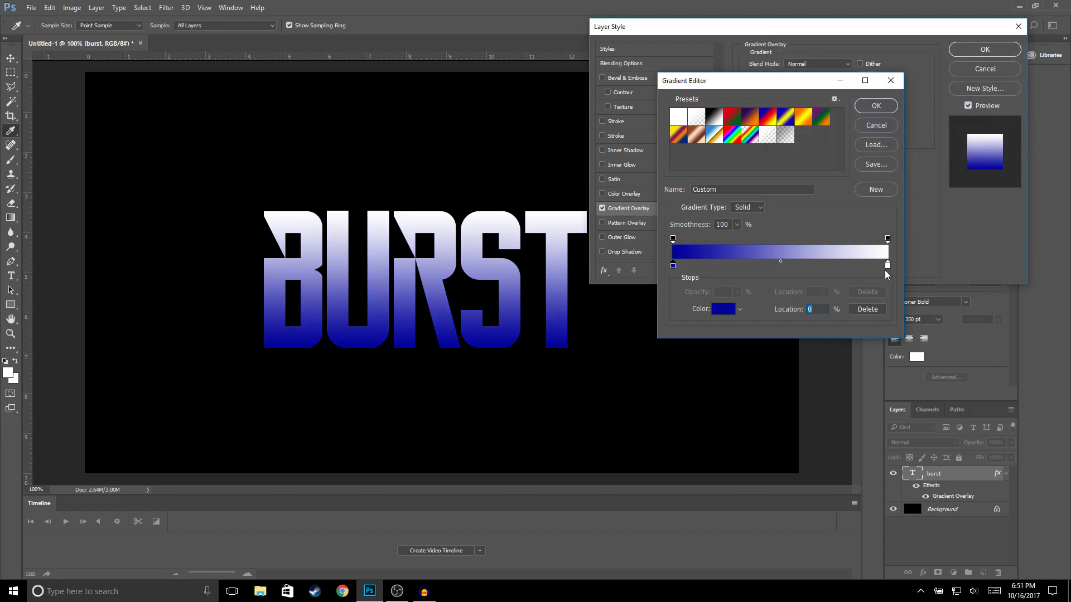
Step: Set the gradient's end stop to bright cyan and accept the dark-blue-to-cyan gradient
click(887, 266)
click(723, 309)
click(931, 149)
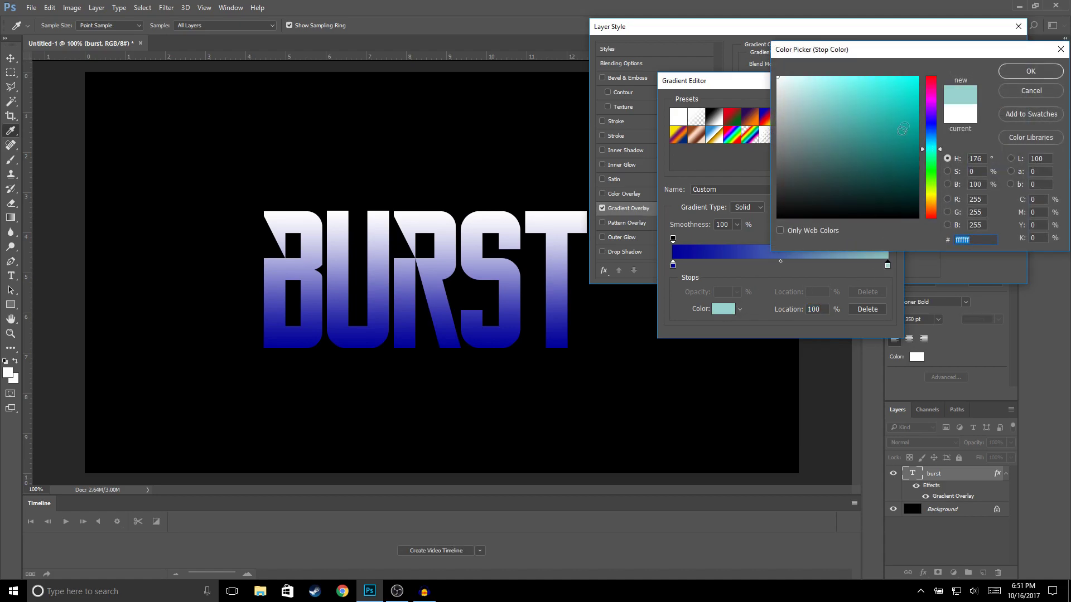
click(918, 78)
click(930, 147)
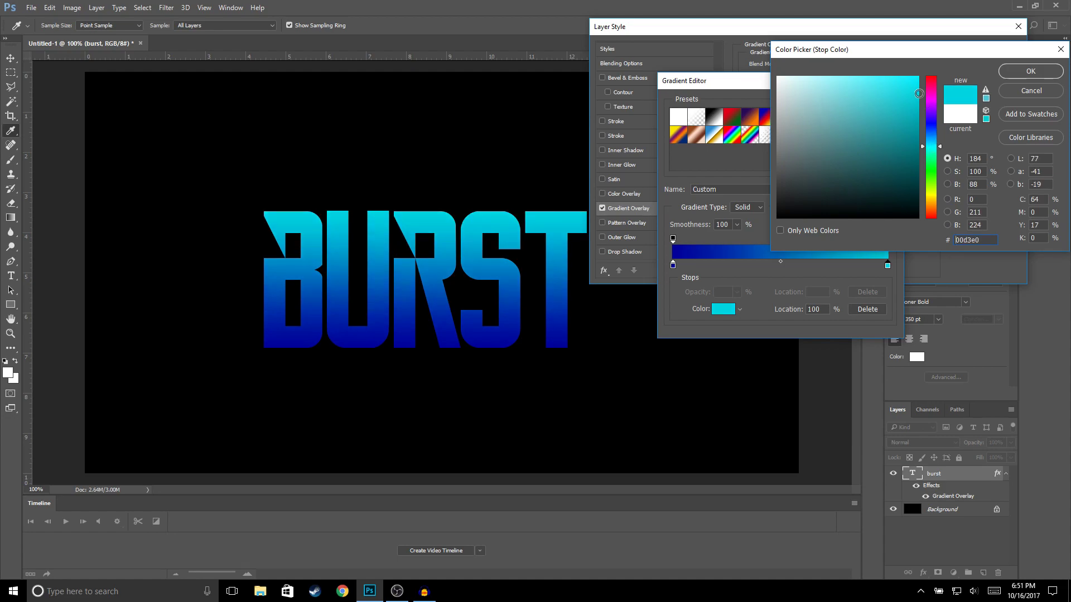
click(1004, 73)
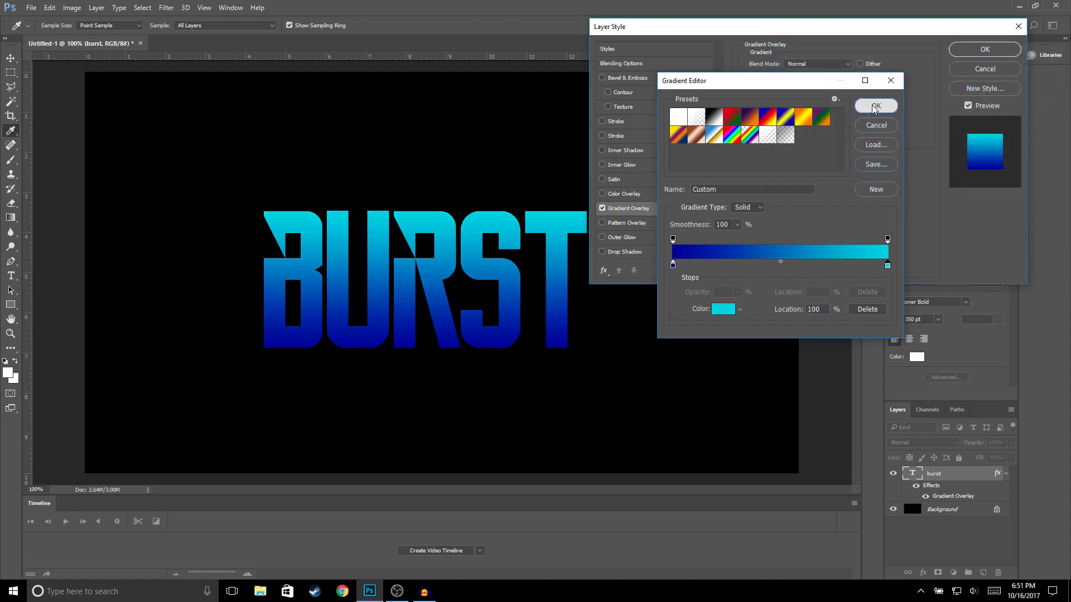
click(874, 107)
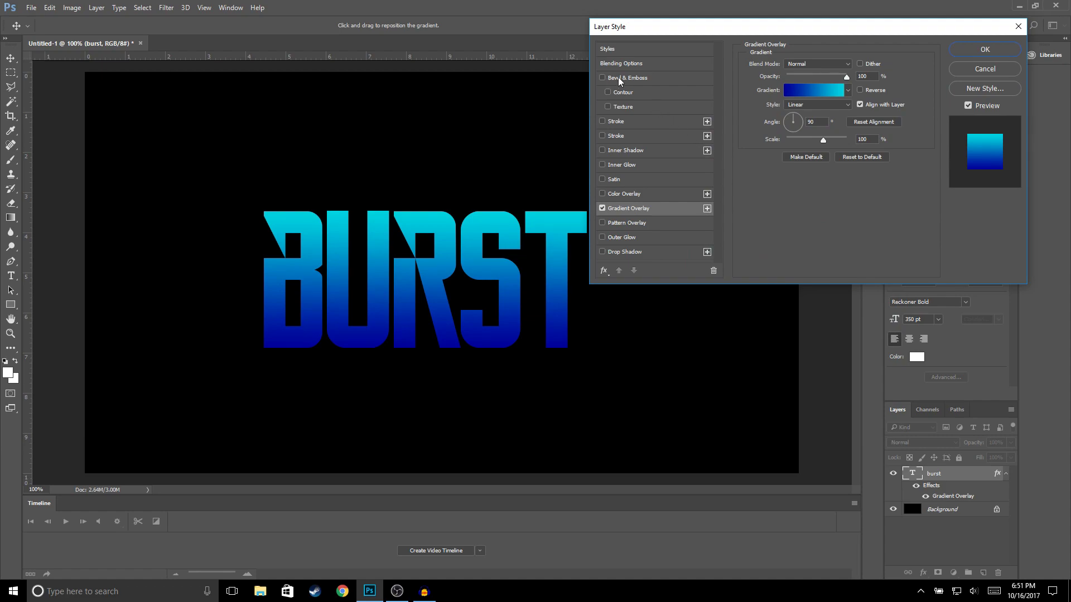
click(602, 77)
Step: Set the Bevel & Emboss size to 5 px, adjust highlight and shadow opacity, and apply the effects
click(633, 81)
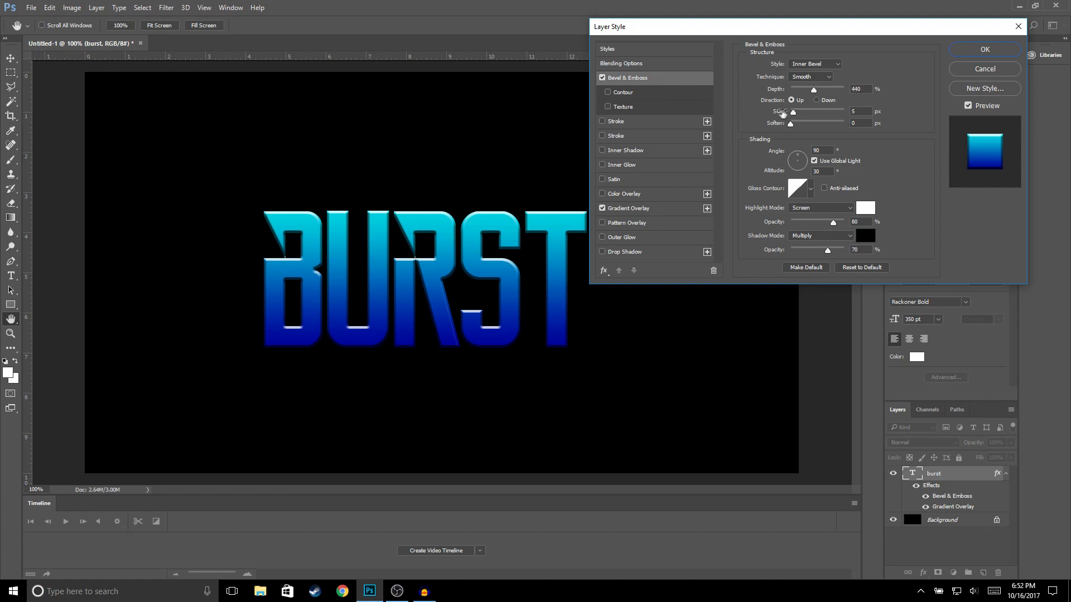
click(868, 111)
double_click(859, 221)
double_click(864, 250)
click(985, 49)
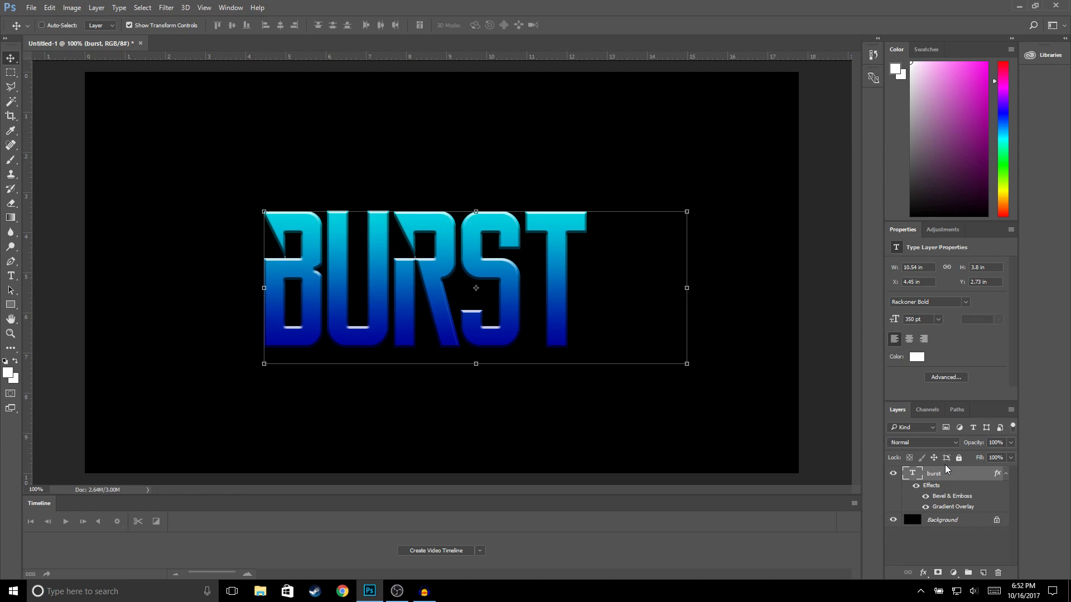
key(ctrl+j)
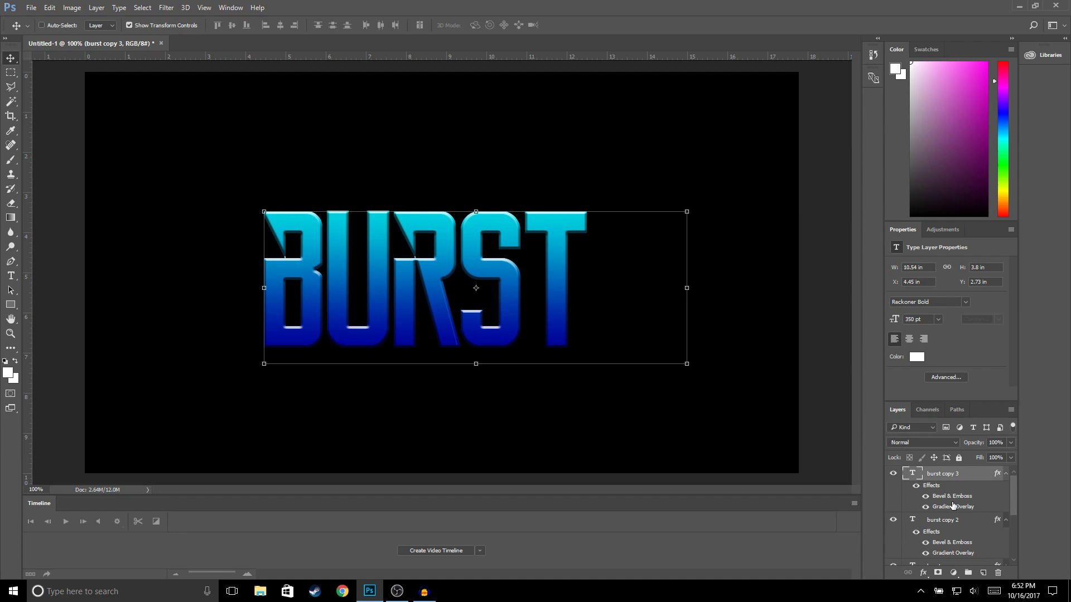
Step: Select the burst copy layers together and set their blend mode to Dissolve
ctrl+click(953, 541)
scroll(945, 549, down, 1)
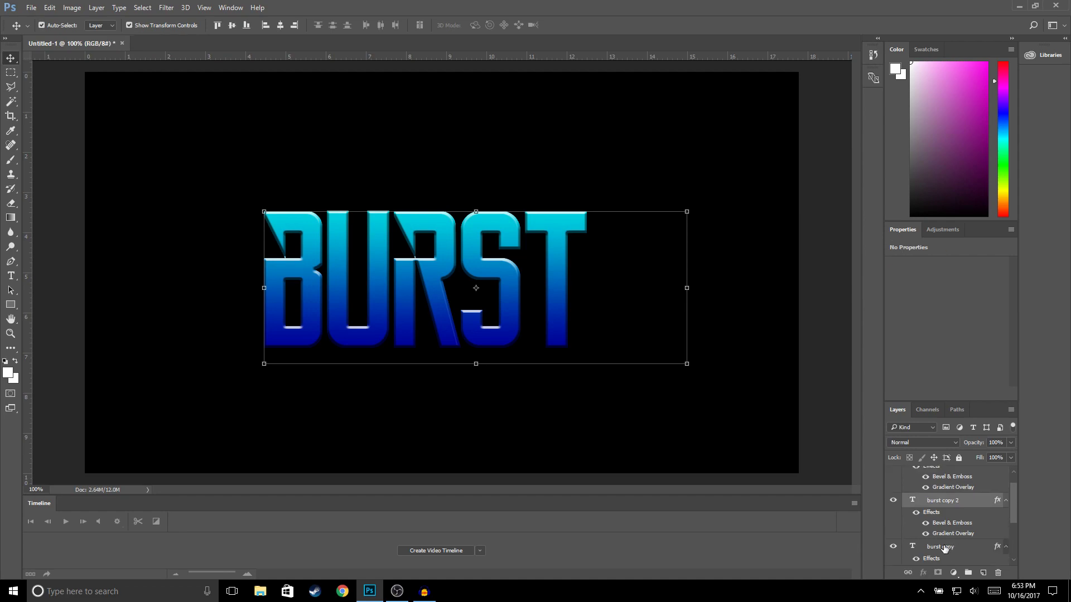
ctrl+click(944, 548)
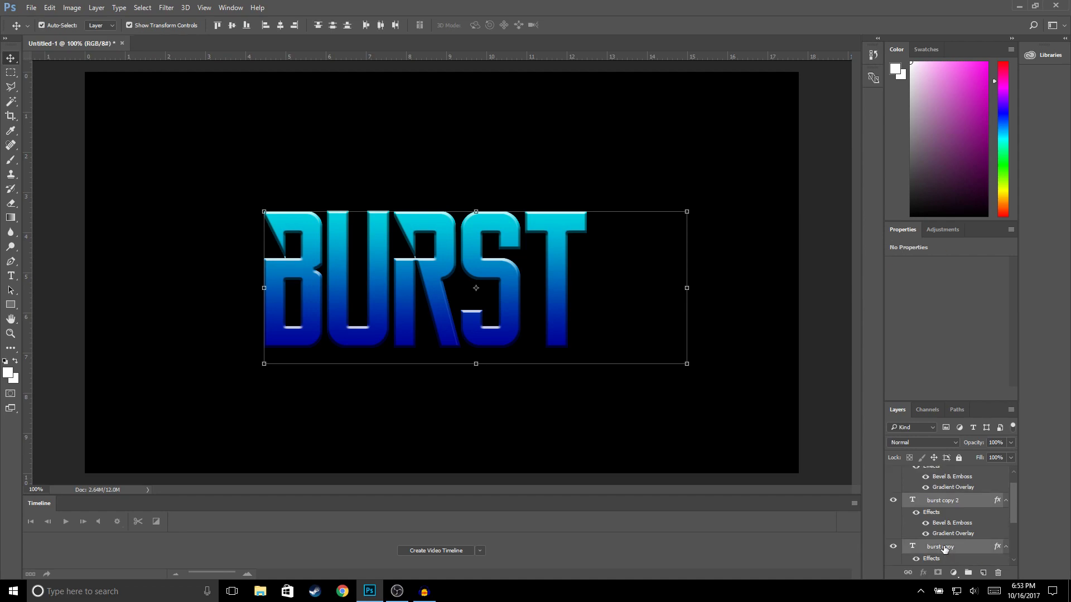
scroll(959, 529, up, 1)
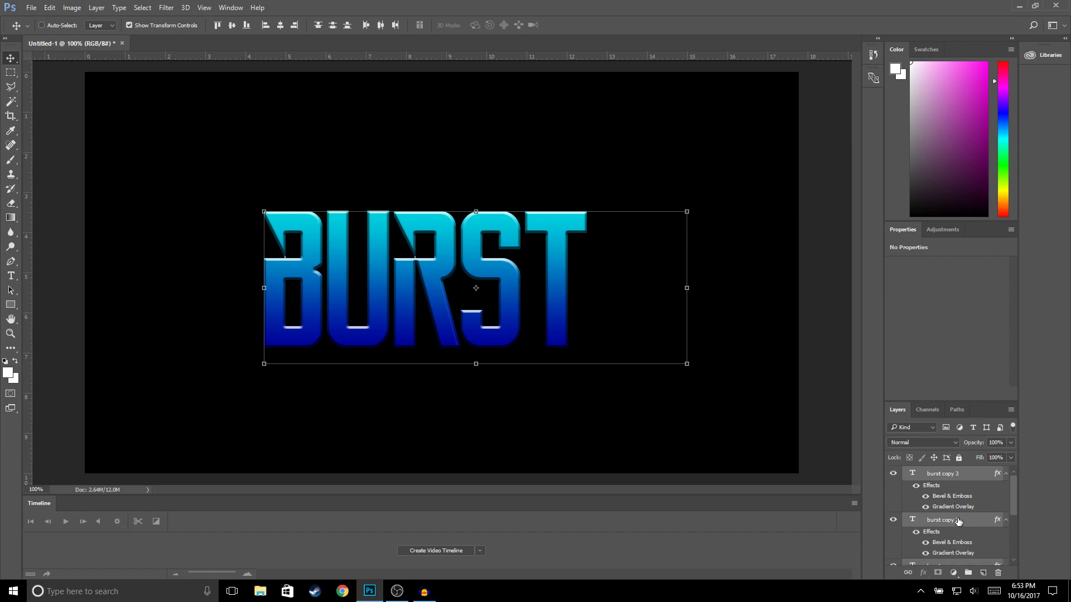
click(956, 442)
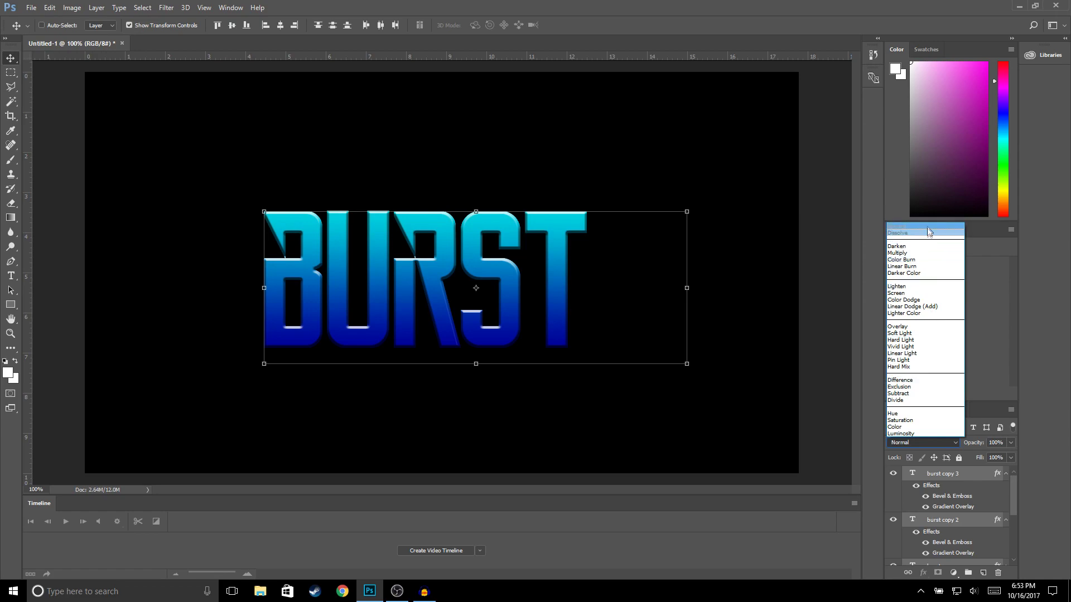
click(906, 233)
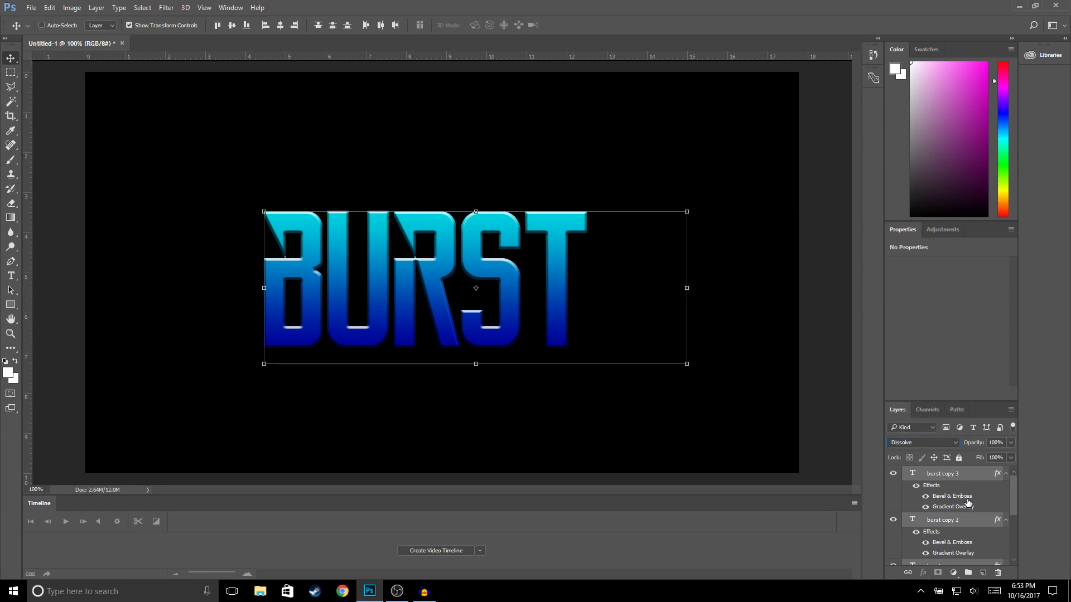
Step: Rasterize the selected BURST text copies and merge them into burst copy 3
right_click(944, 474)
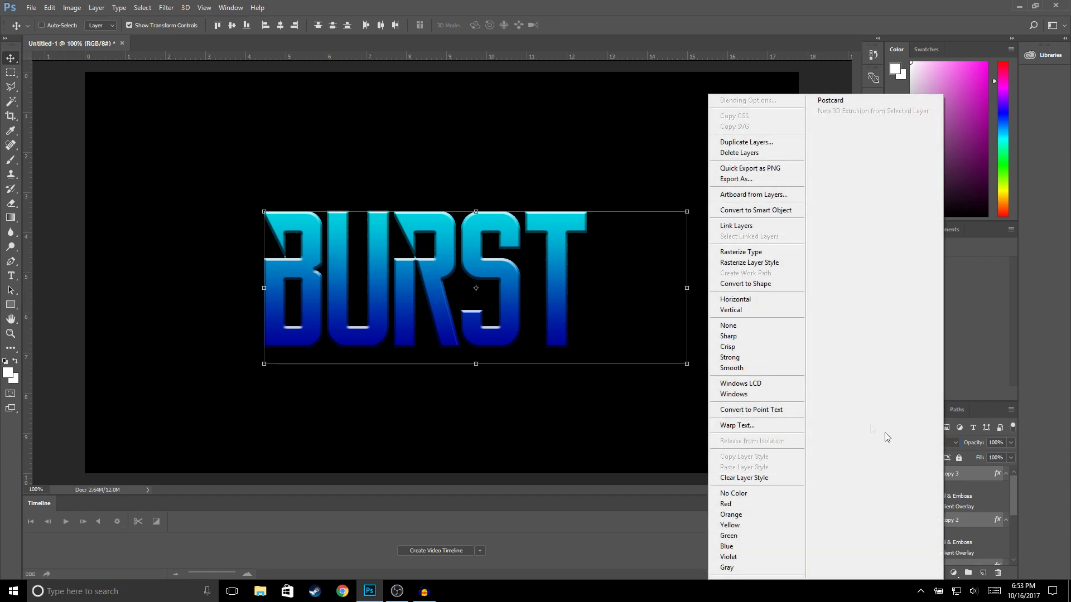
click(737, 252)
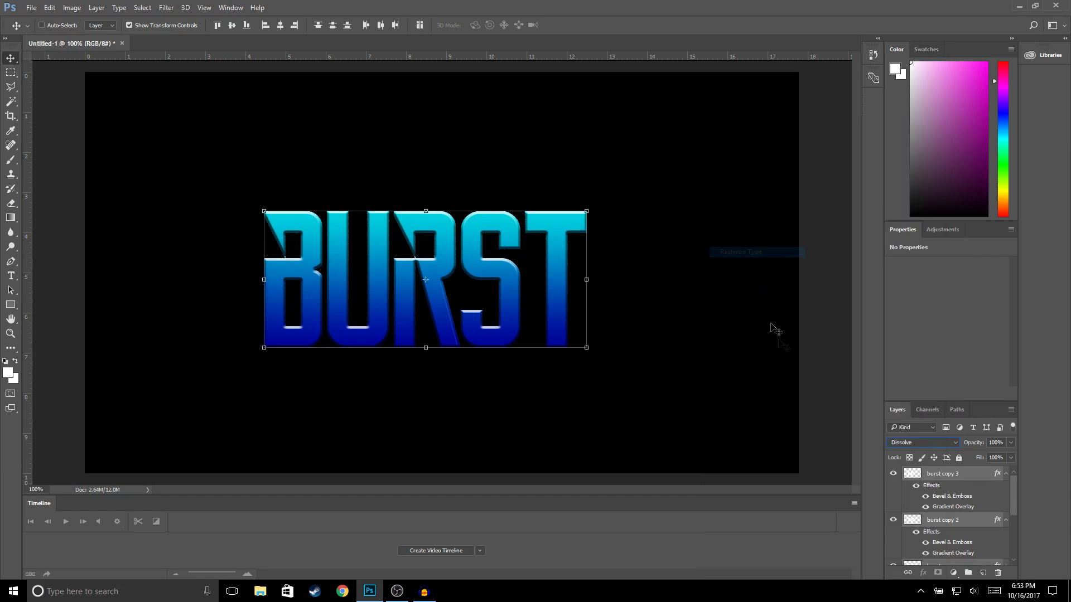
right_click(941, 477)
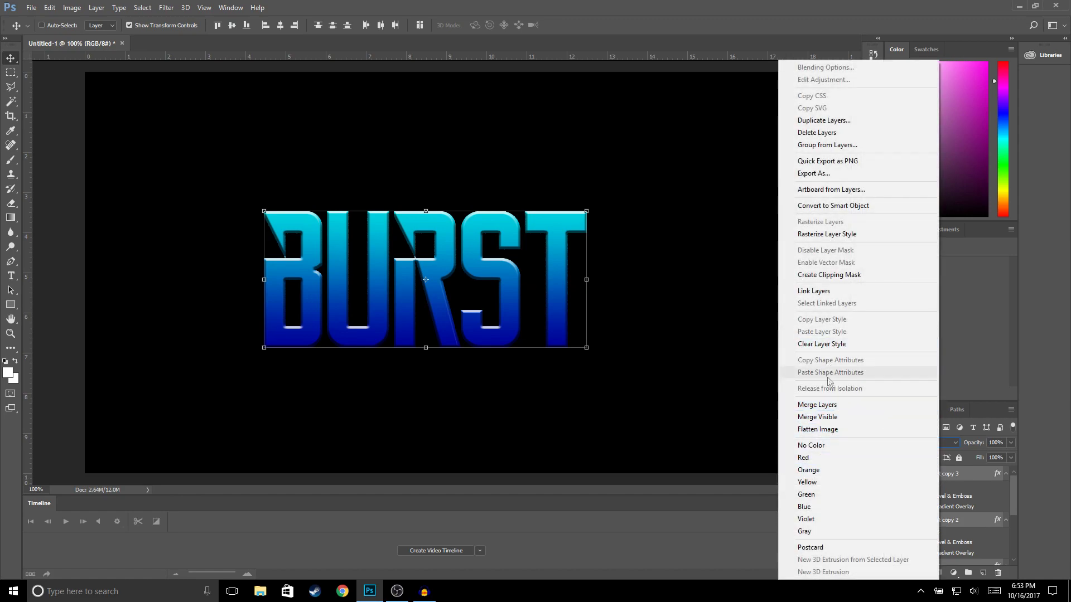
click(837, 405)
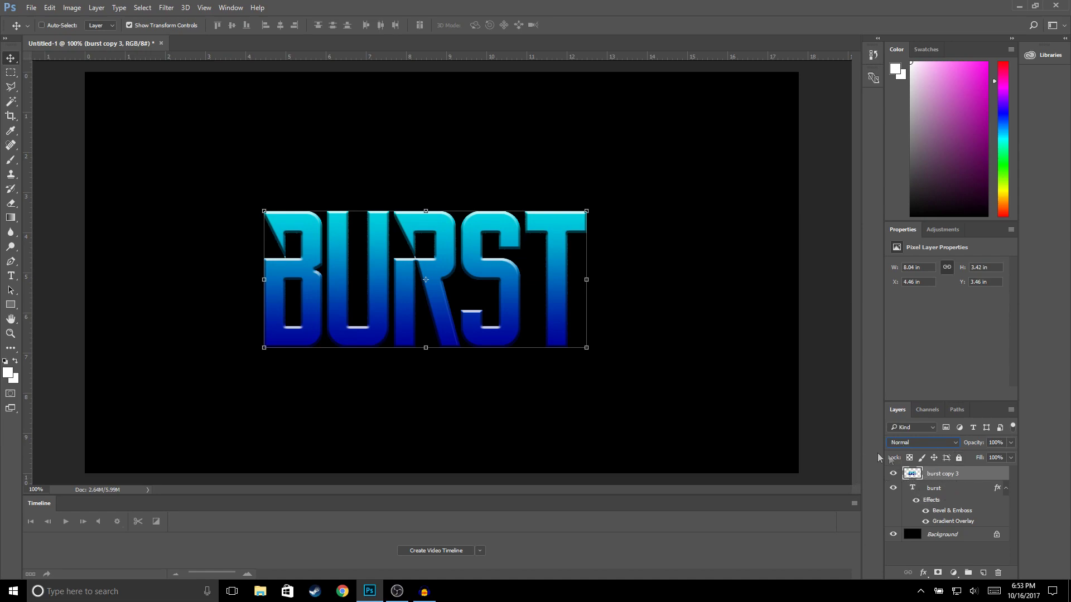
click(171, 8)
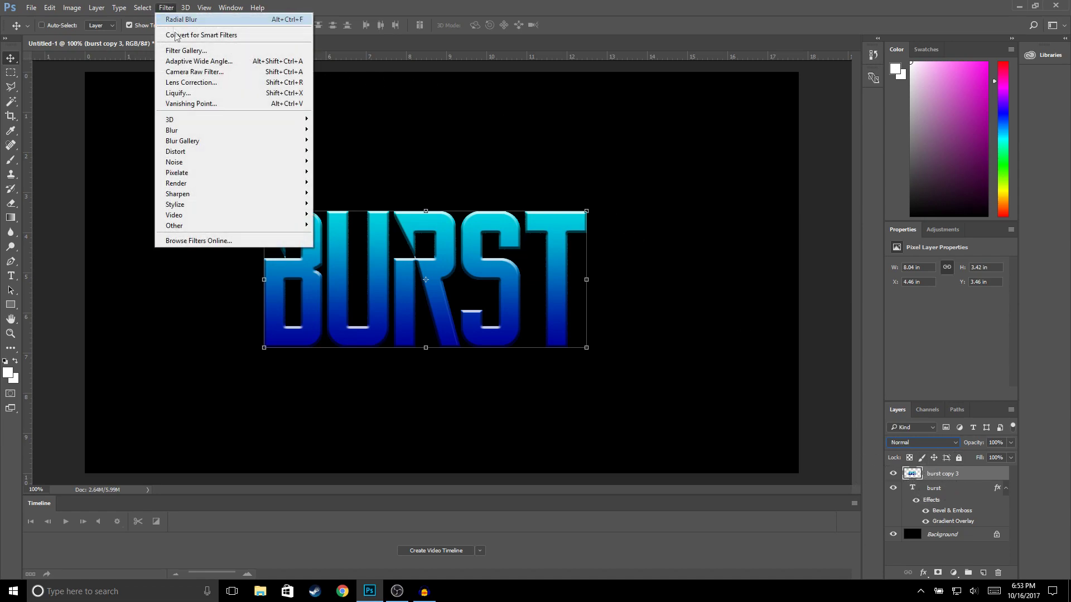
Step: Apply a Zoom Radial Blur with amount 100 at Best quality to burst copy 3
mouse_move(197, 156)
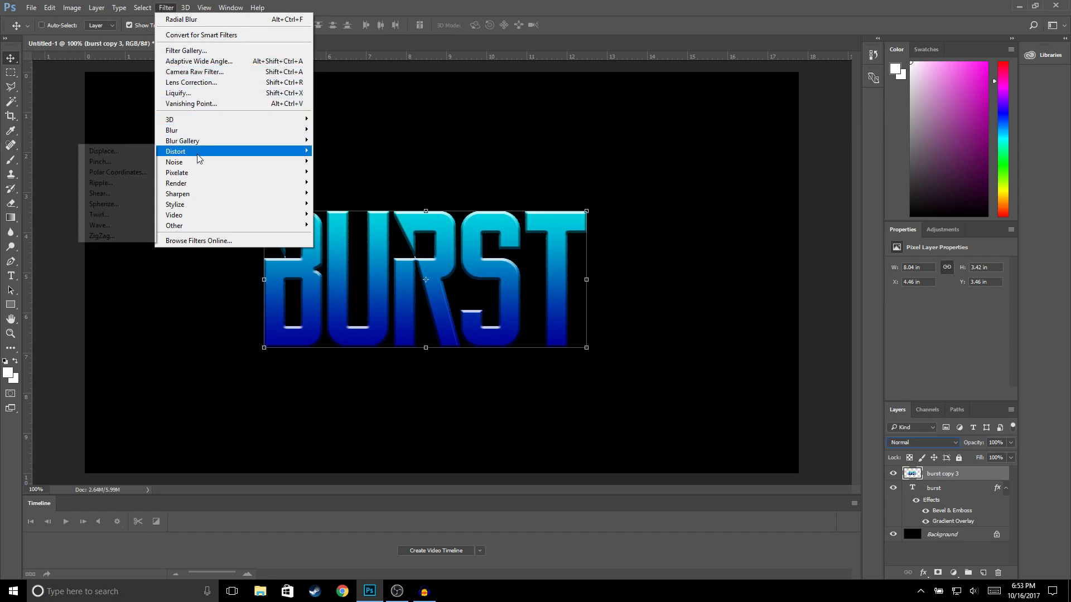
mouse_move(184, 131)
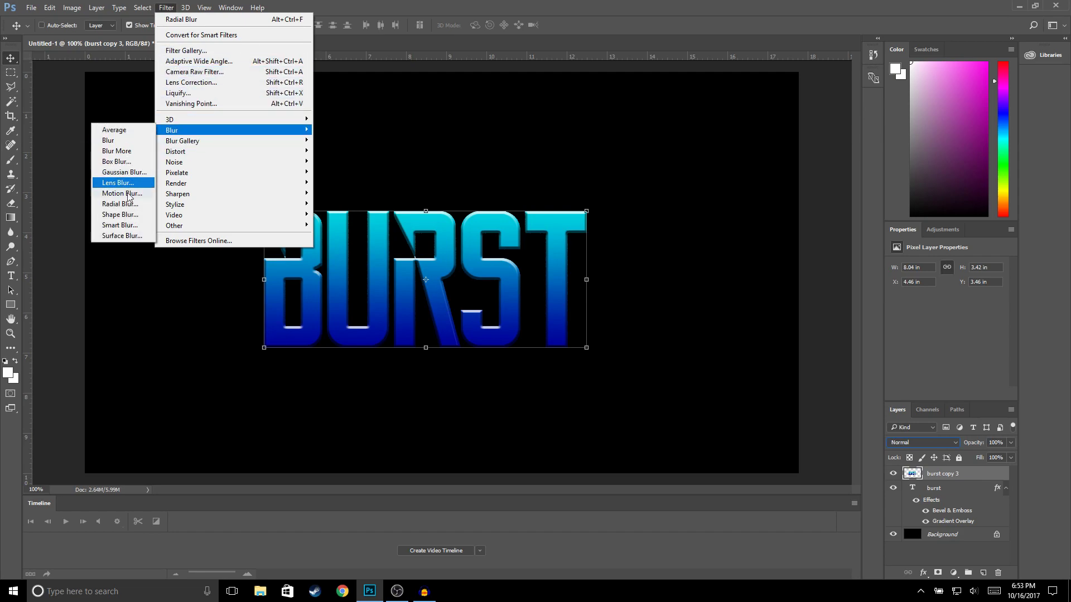
click(115, 206)
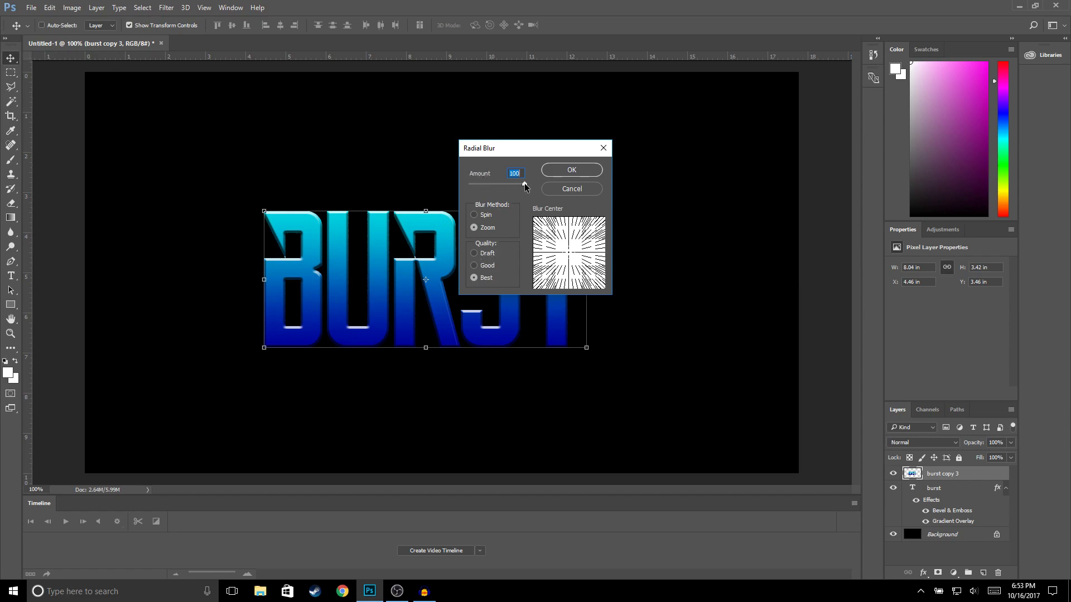
click(568, 176)
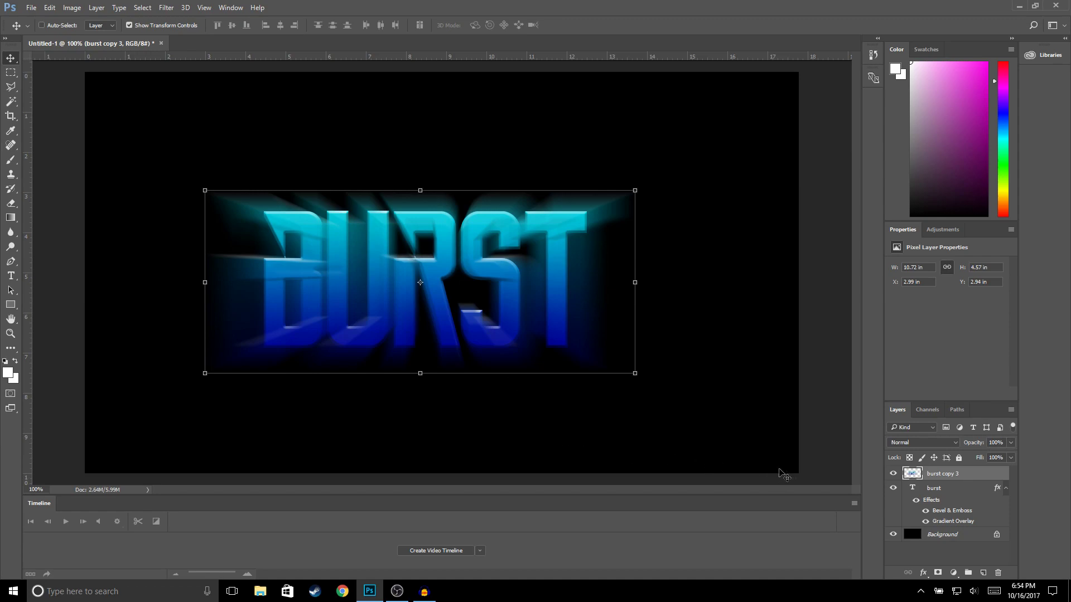
Step: Switch burst copy 3 to Linear Dodge (Add) and apply a second Zoom radial blur
click(955, 444)
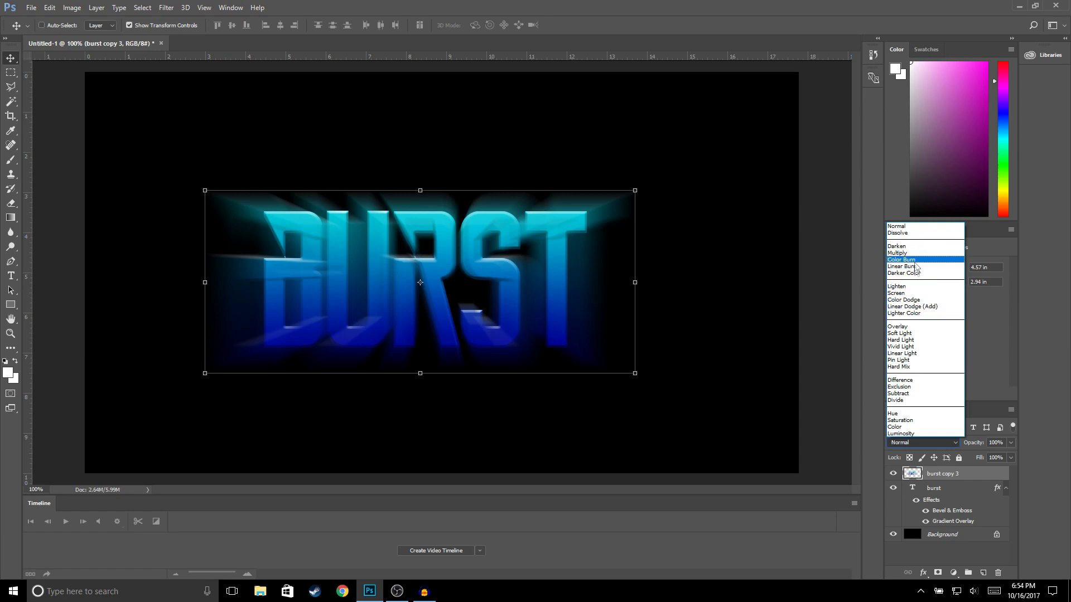
click(906, 307)
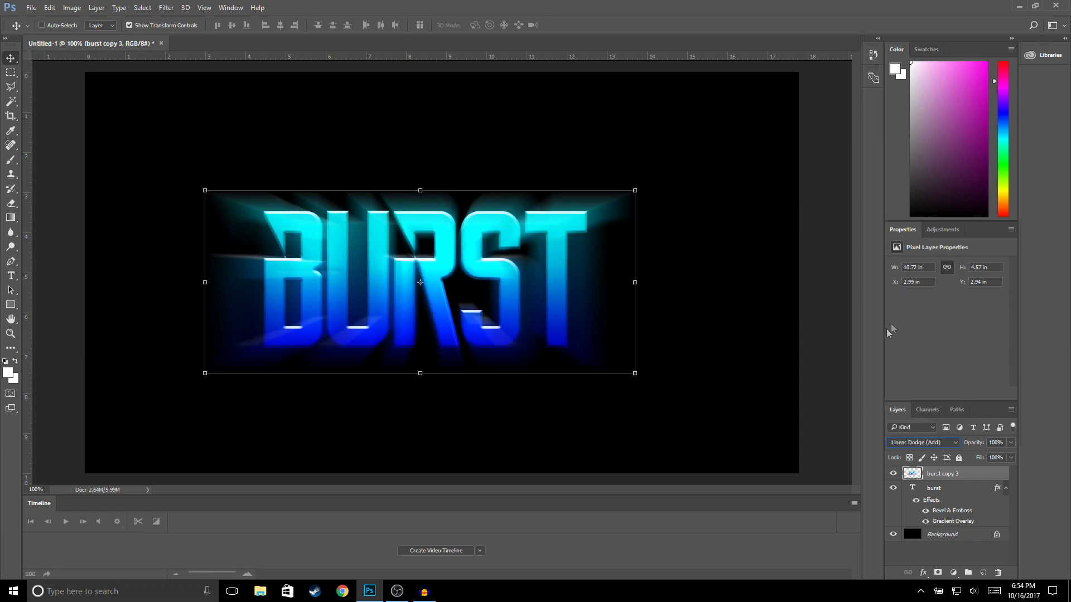
click(167, 7)
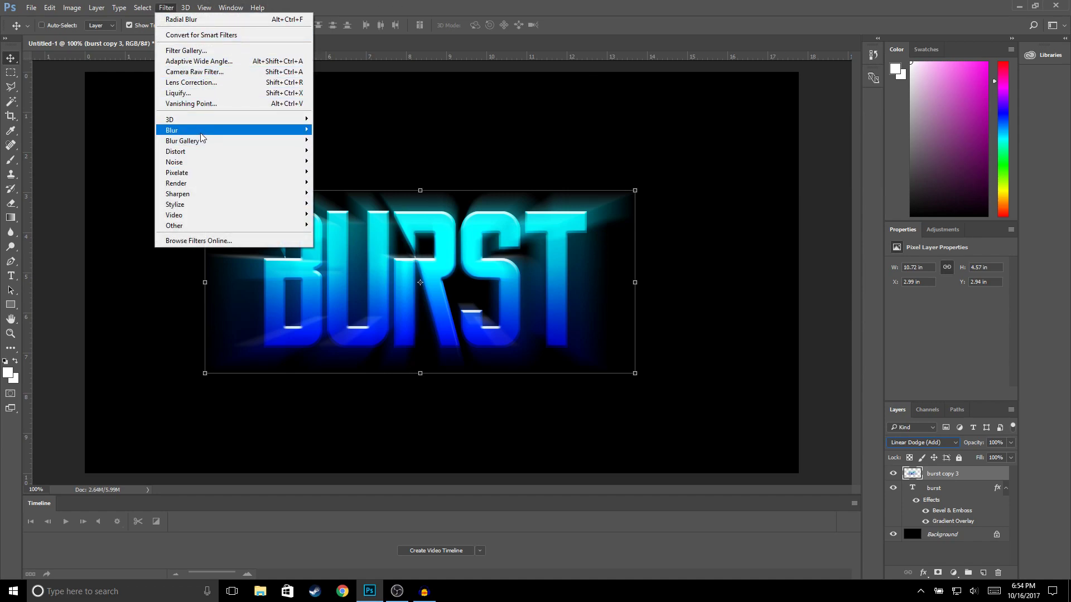
mouse_move(201, 135)
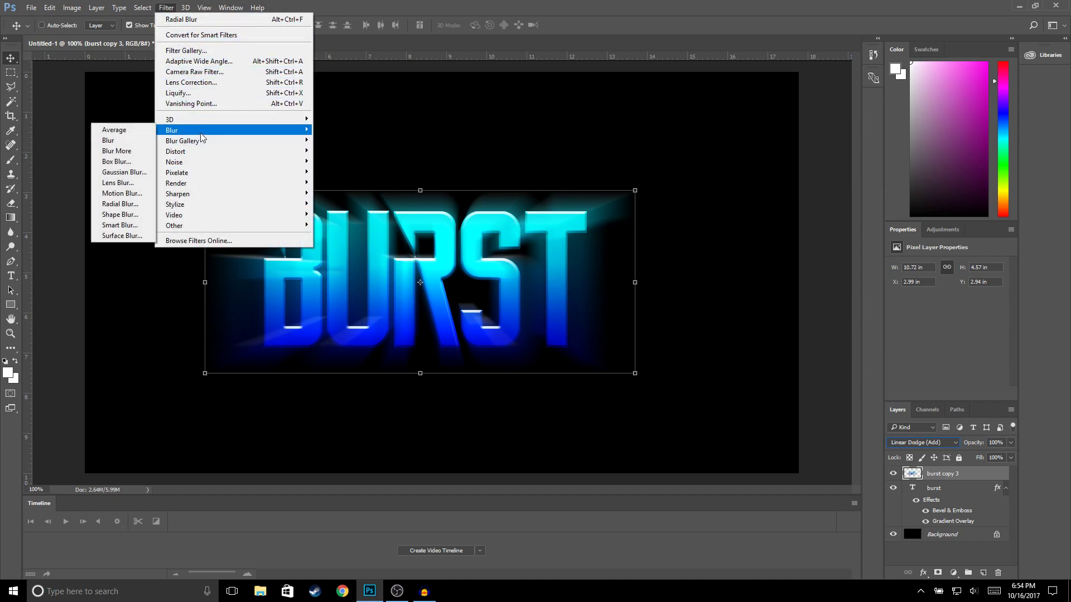
click(120, 204)
click(576, 175)
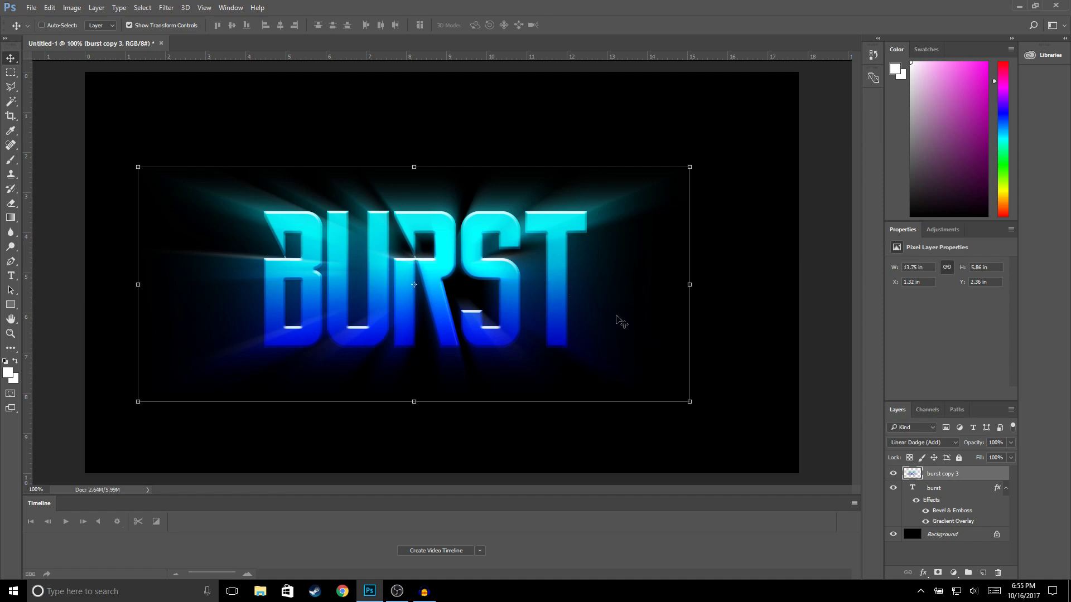
key(ctrl+j)
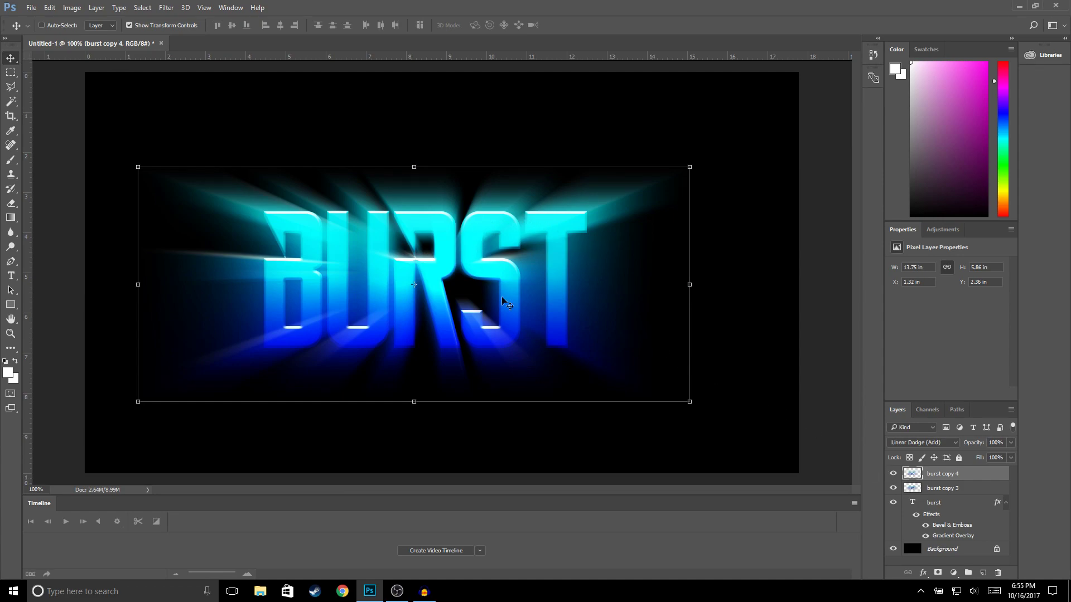
Step: Toggle burst copy 4's visibility off and back on to compare the brightened rays
click(893, 474)
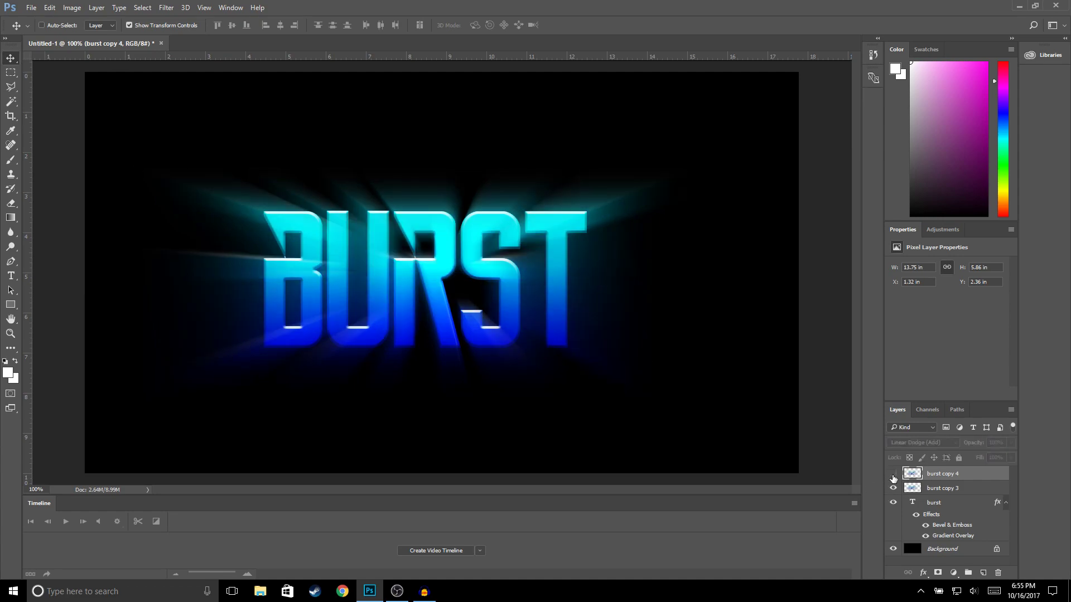
click(893, 474)
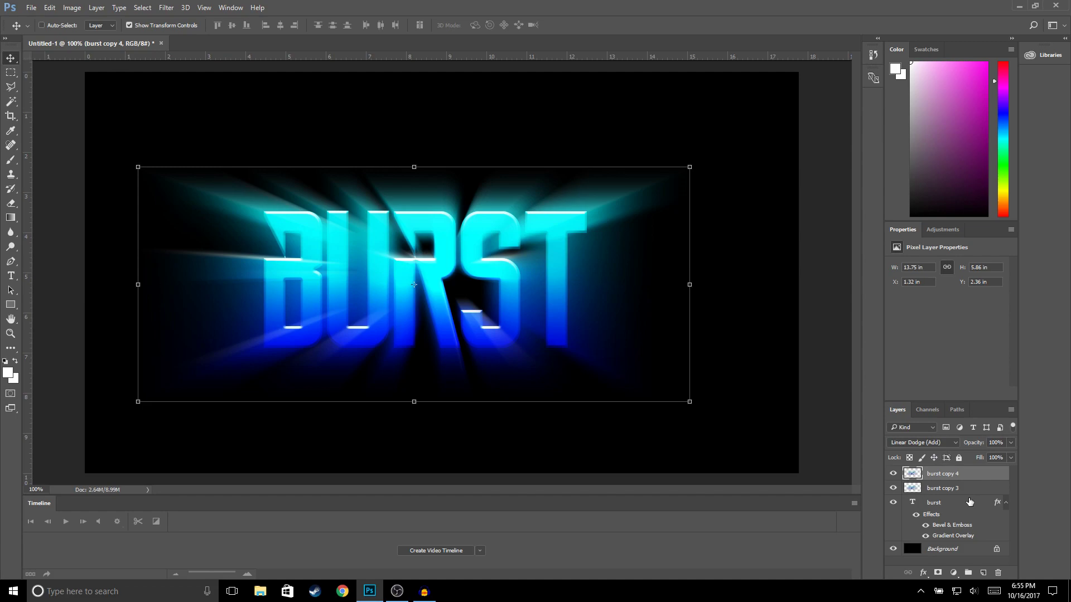